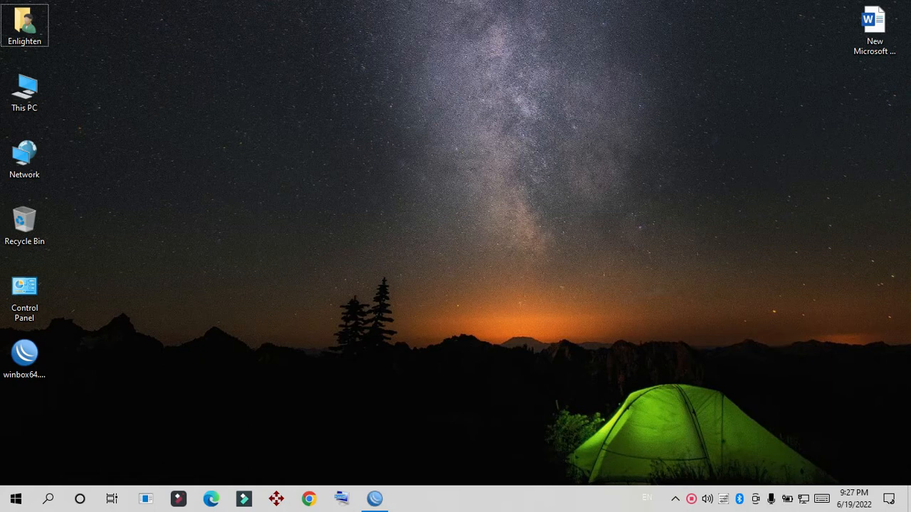
# Step: Switch to the WinBox session and add the comment DHCP to the ether8 interface
pyautogui.click(375, 499)
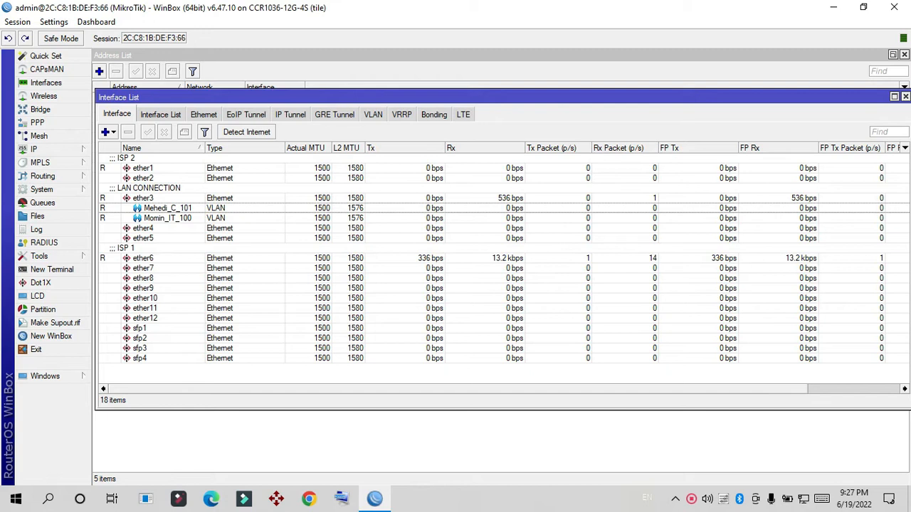
pyautogui.click(139, 279)
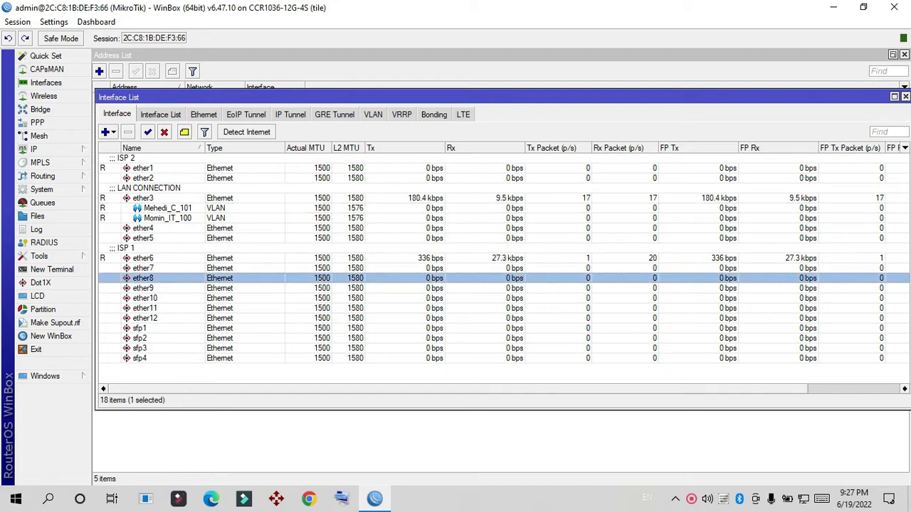
pyautogui.rightClick(139, 280)
pyautogui.click(180, 252)
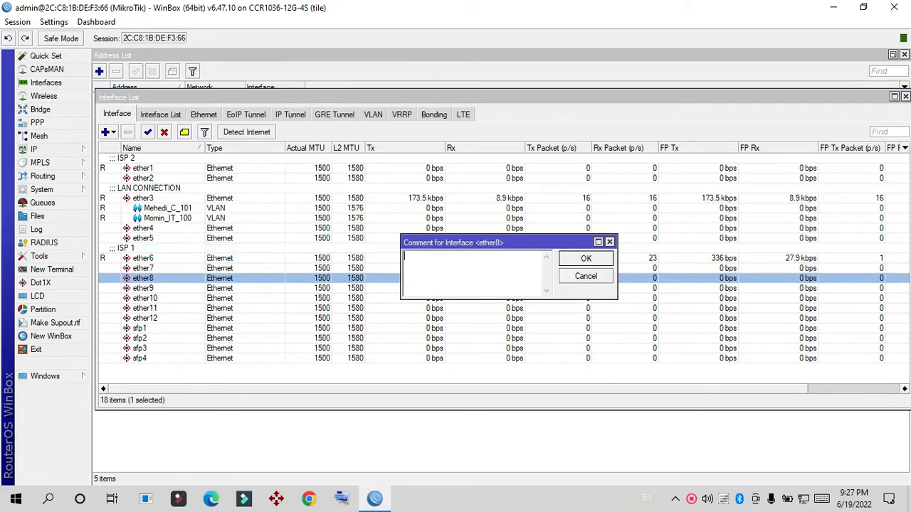
pyautogui.write('DHSCP')
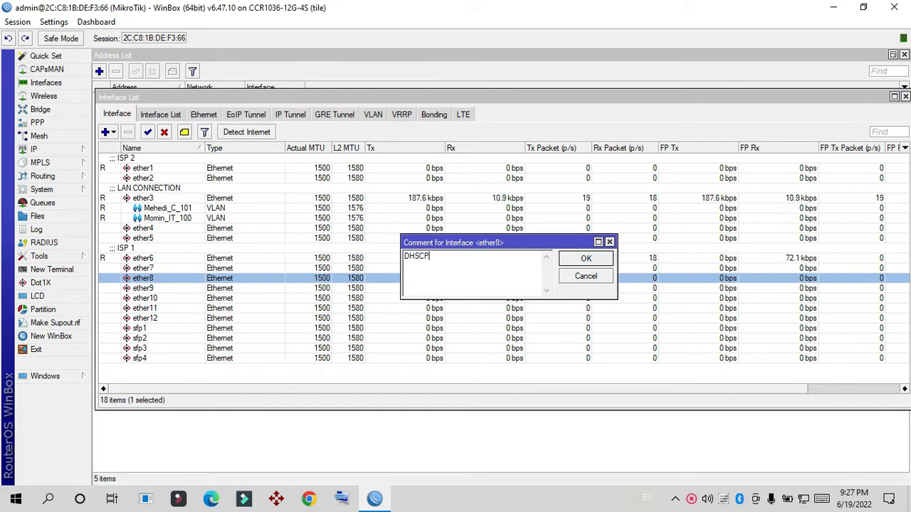
pyautogui.press('BackSpace')
pyautogui.press('BackSpace')
pyautogui.press('BackSpace')
pyautogui.press('BackSpace')
pyautogui.write('CP')
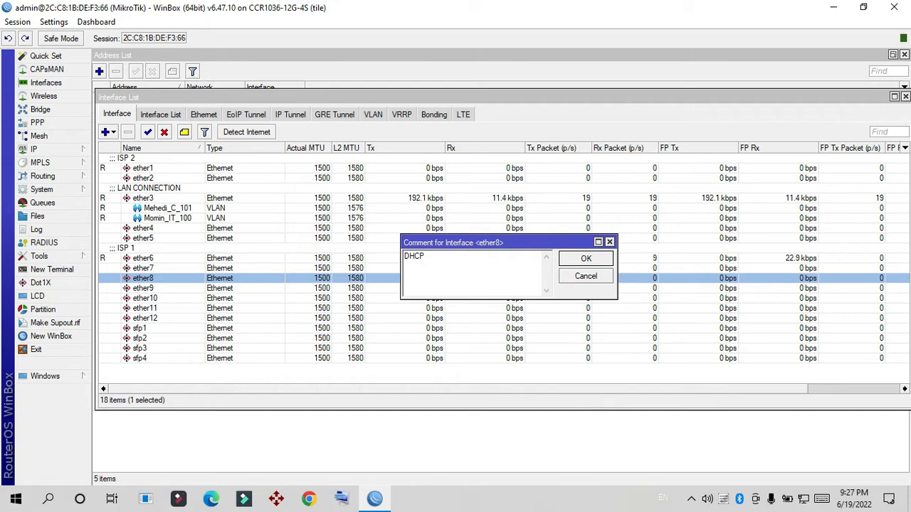
pyautogui.press('Return')
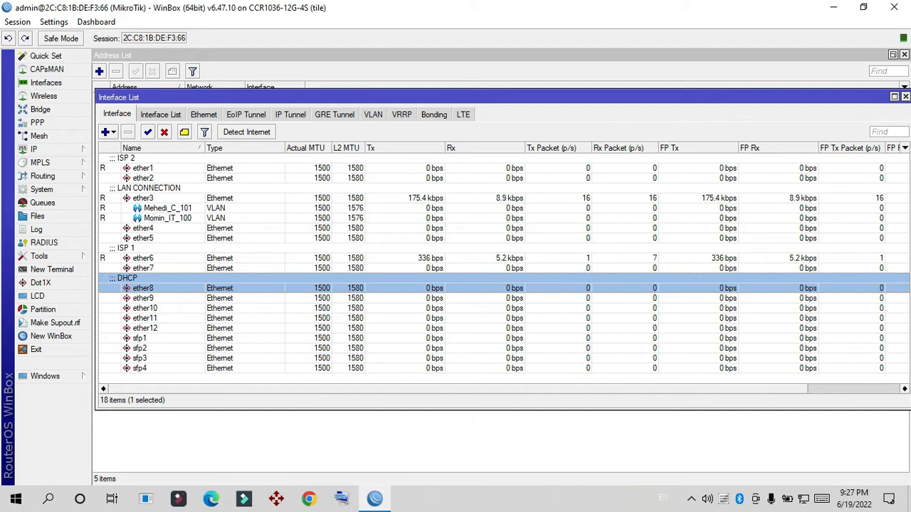
# Step: Add the IP address 192.168.10.1/24 on interface ether8 and apply it
pyautogui.click(34, 149)
pyautogui.click(116, 178)
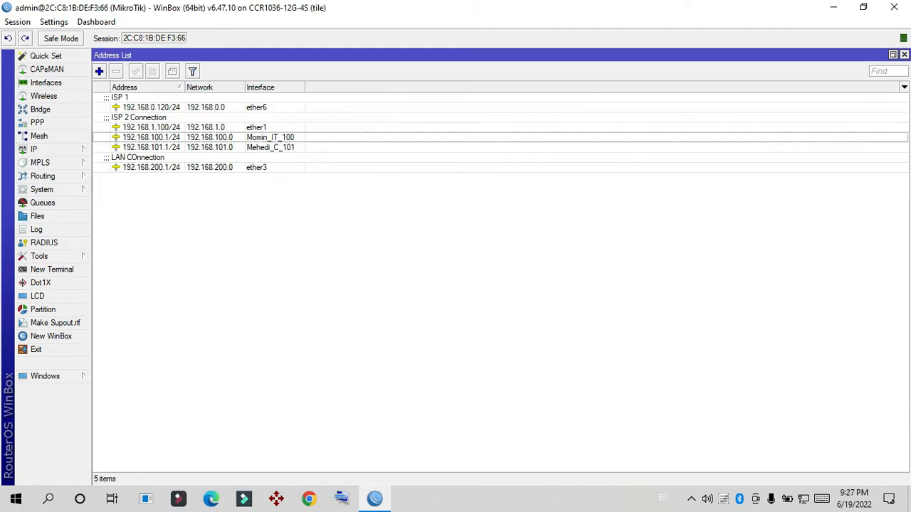
pyautogui.click(99, 71)
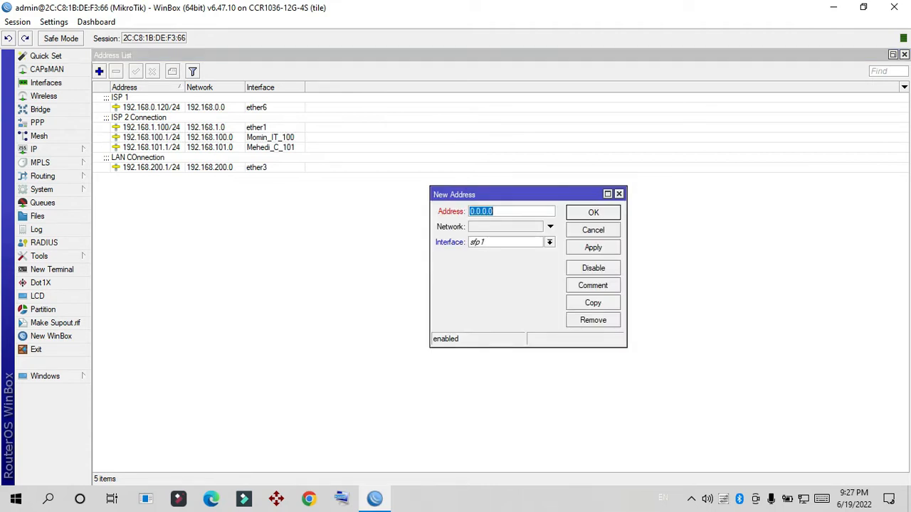
pyautogui.write('192.168.10.1/24')
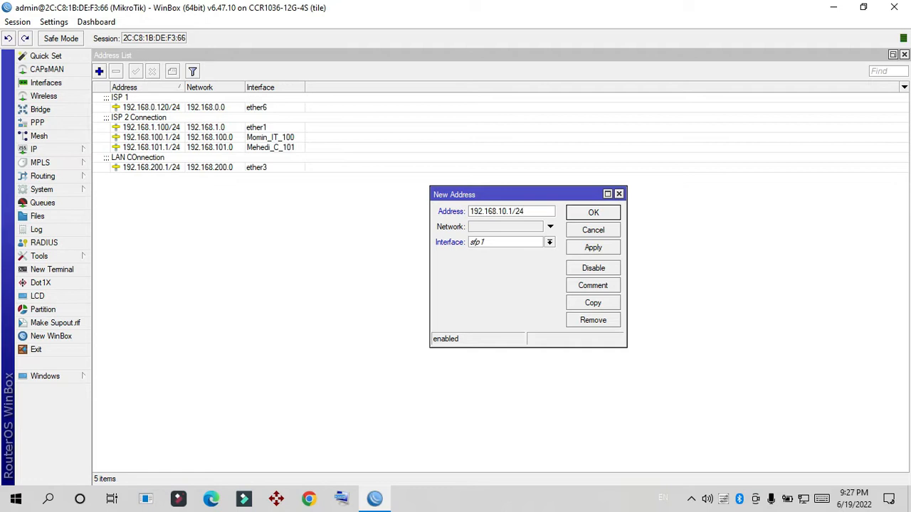
pyautogui.click(550, 242)
pyautogui.click(504, 331)
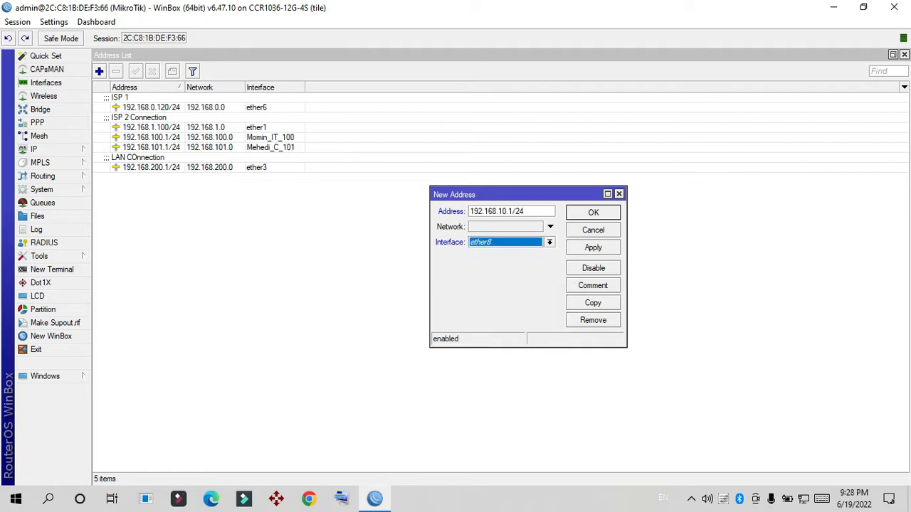
pyautogui.click(592, 247)
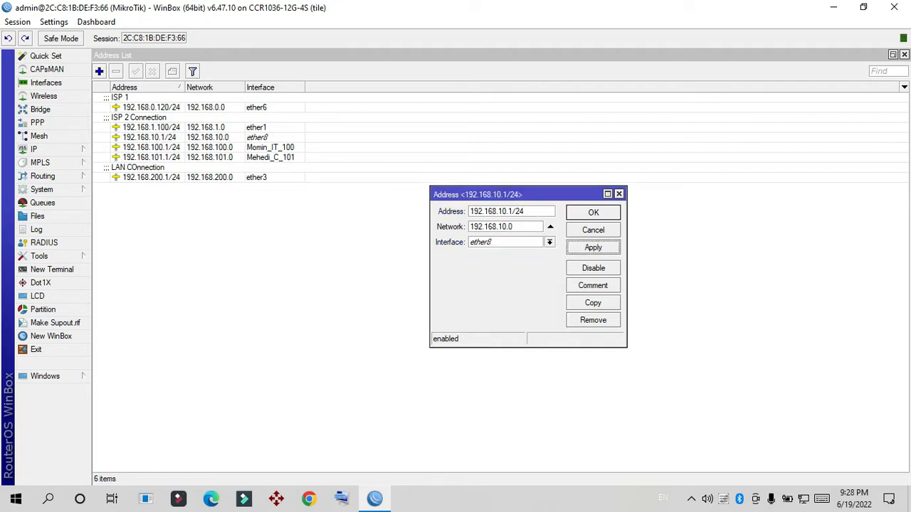
# Step: Comment the 192.168.10.1/24 address as "DHCP COnnection IP" and save the entry
pyautogui.click(593, 285)
pyautogui.write('DHCP COnnection IP')
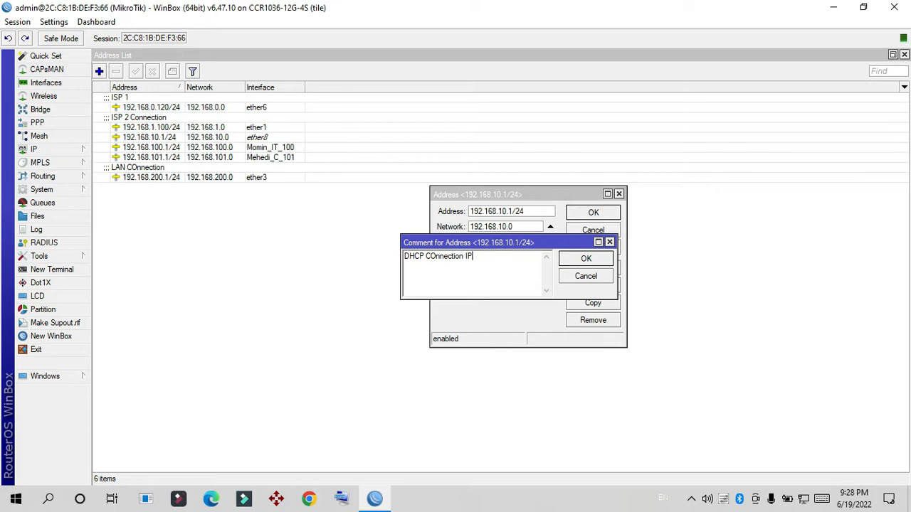
pyautogui.press('Return')
pyautogui.press('Return')
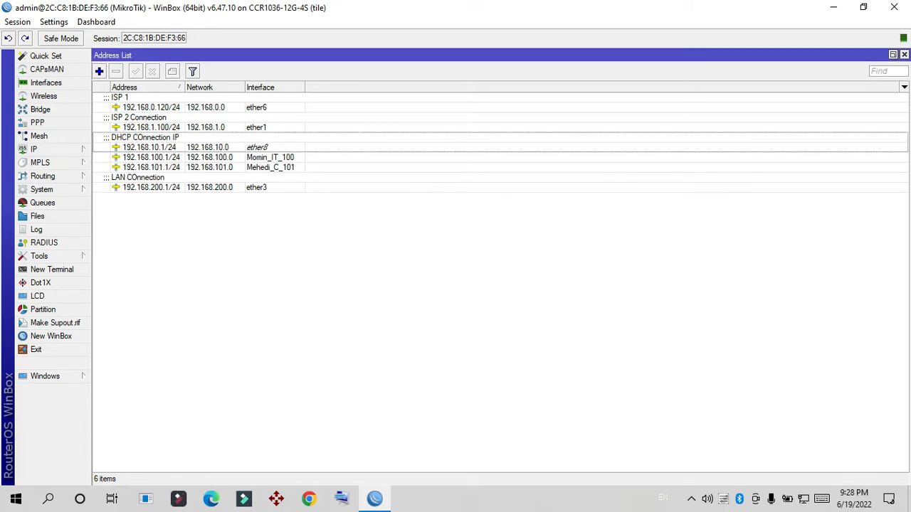
pyautogui.click(149, 147)
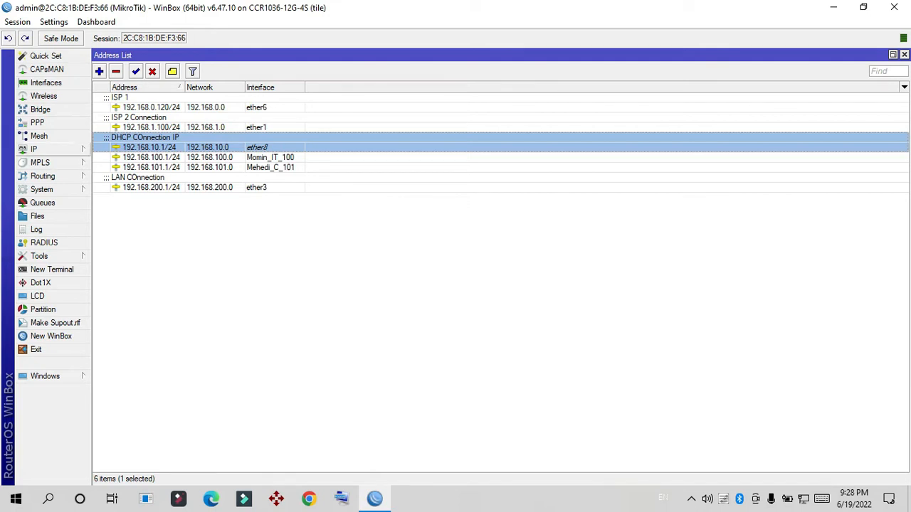
# Step: Start the DHCP server setup wizard and choose ether8 as the DHCP server interface
pyautogui.click(43, 149)
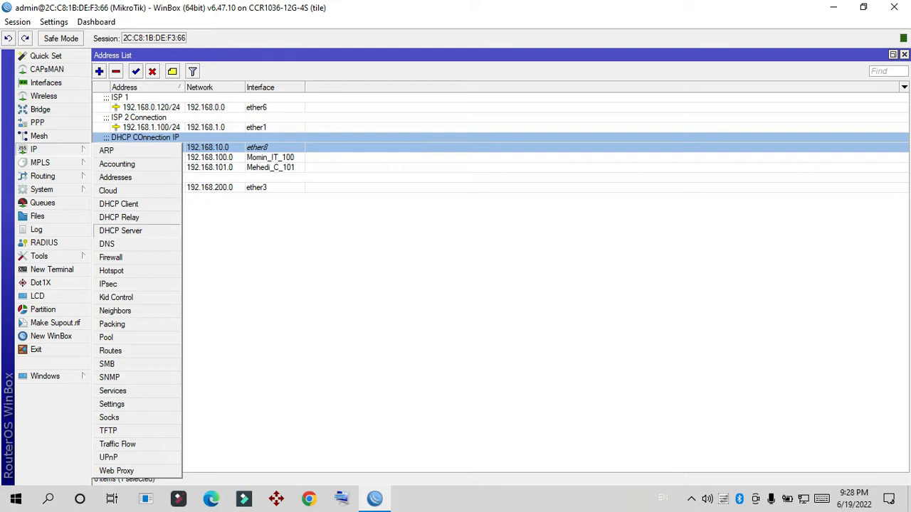
pyautogui.click(121, 231)
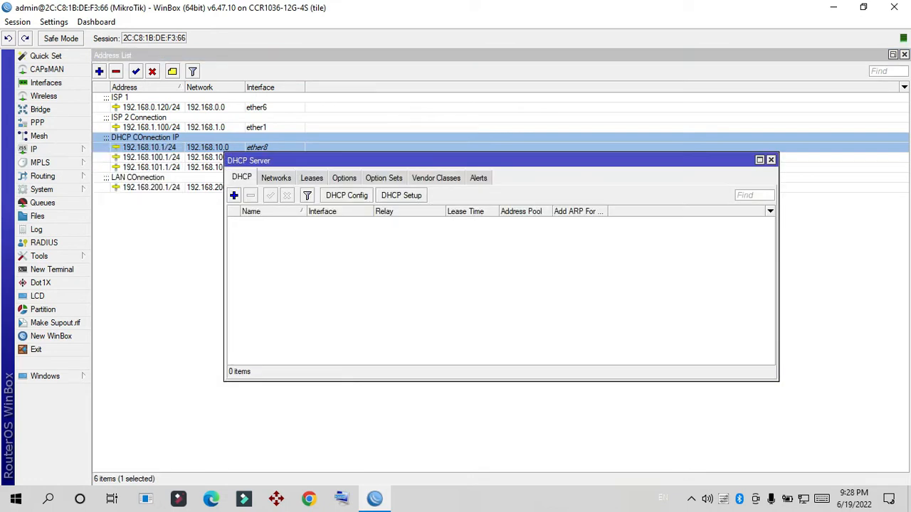
pyautogui.moveTo(385, 160); pyautogui.dragTo(376, 204)
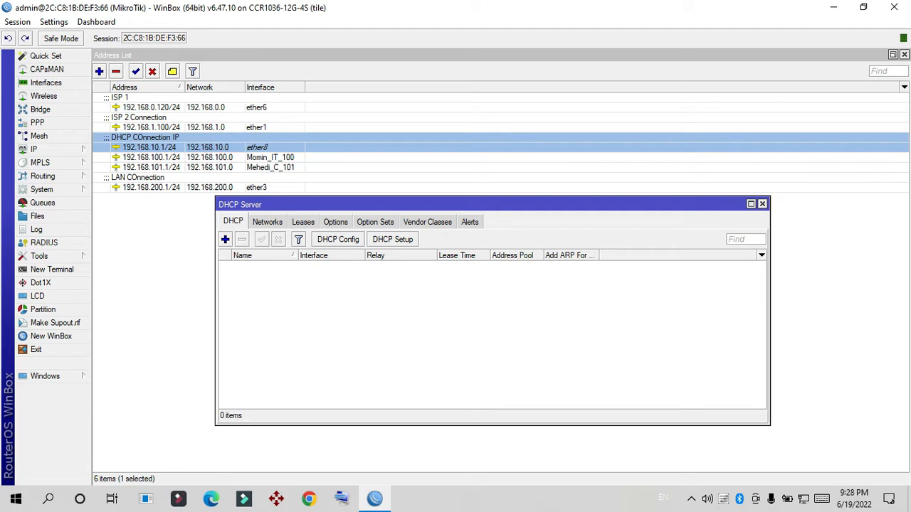
pyautogui.click(392, 240)
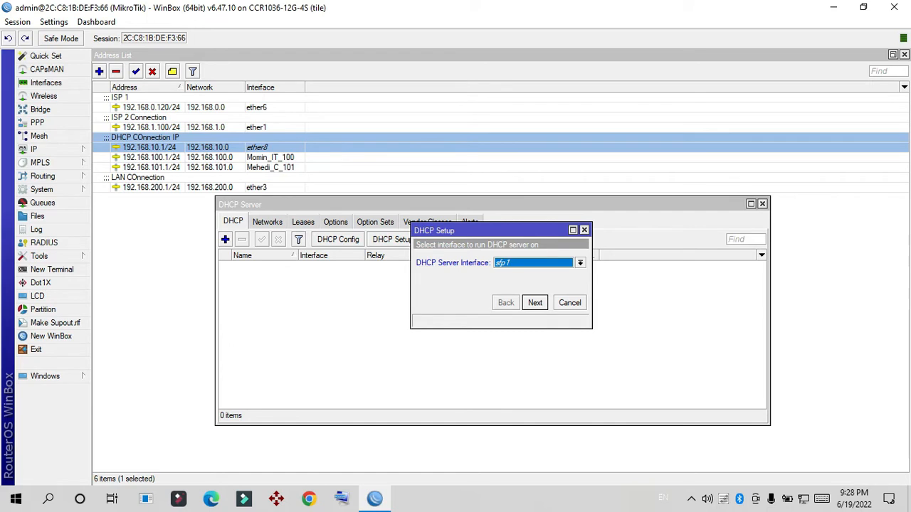
pyautogui.click(580, 264)
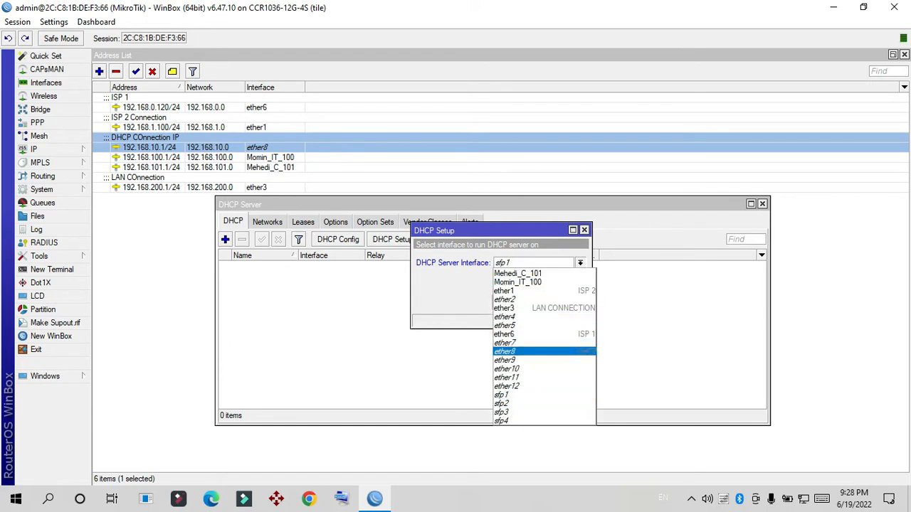
pyautogui.click(584, 352)
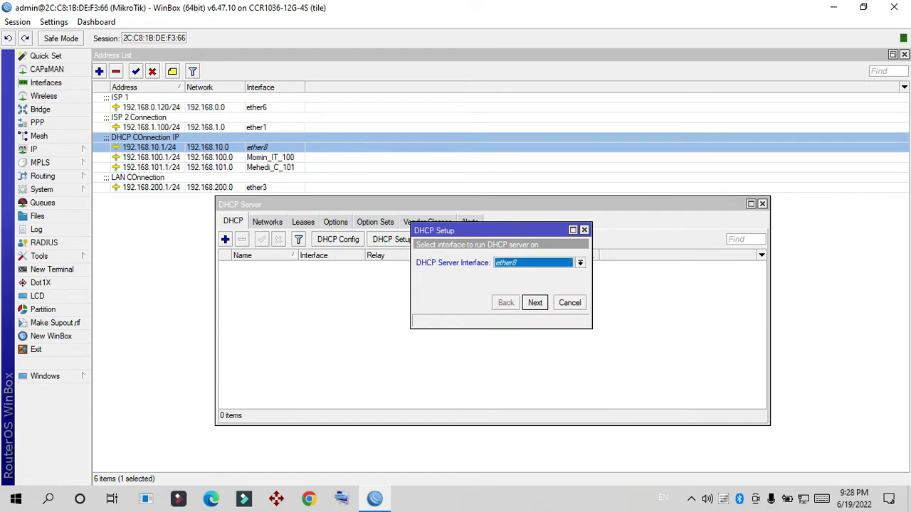
pyautogui.press('Return')
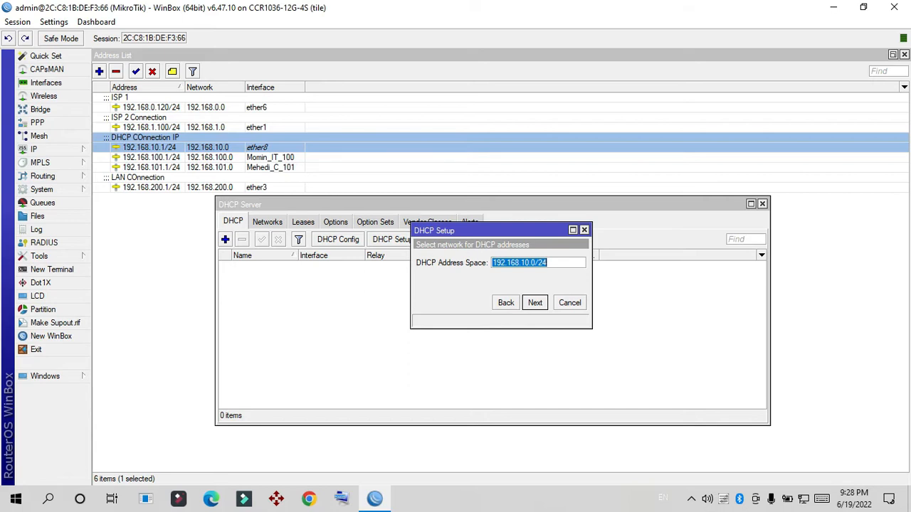
# Step: Accept 192.168.10.0/24 as the DHCP address space and 192.168.10.1 as its gateway
pyautogui.press('Return')
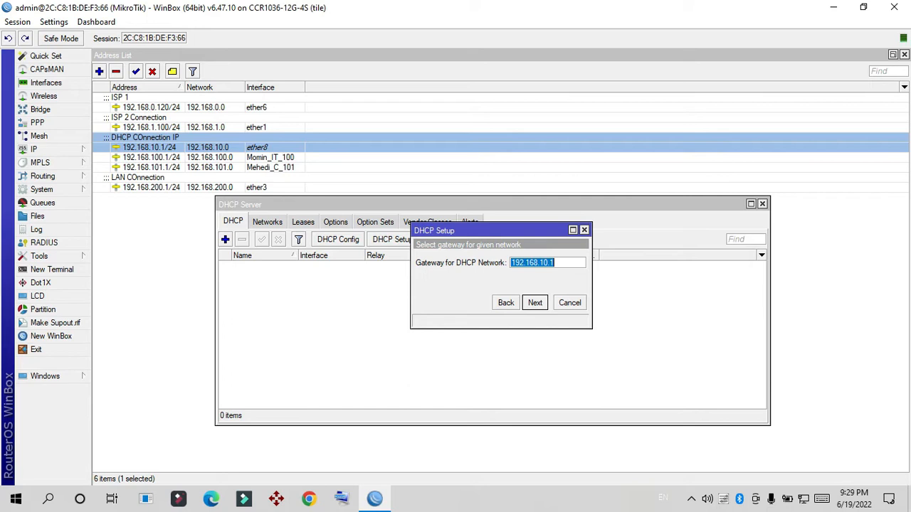
pyautogui.click(556, 262)
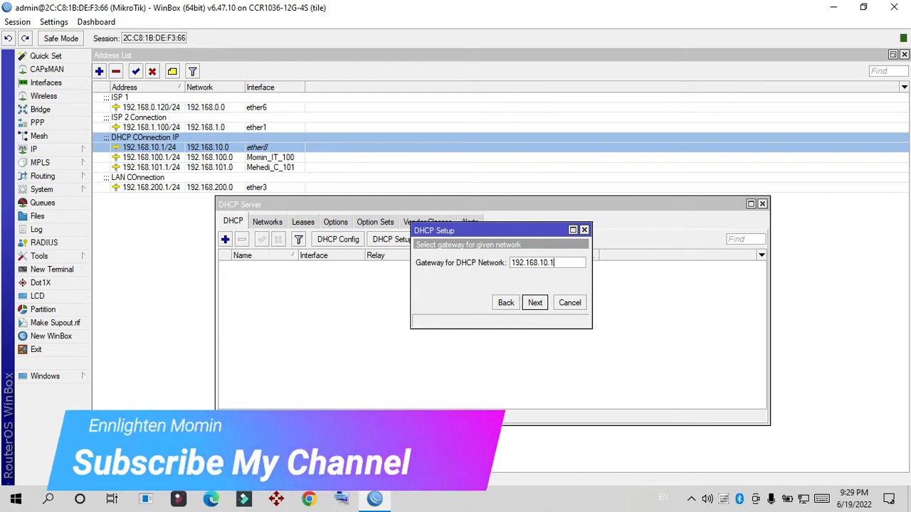
pyautogui.press('Return')
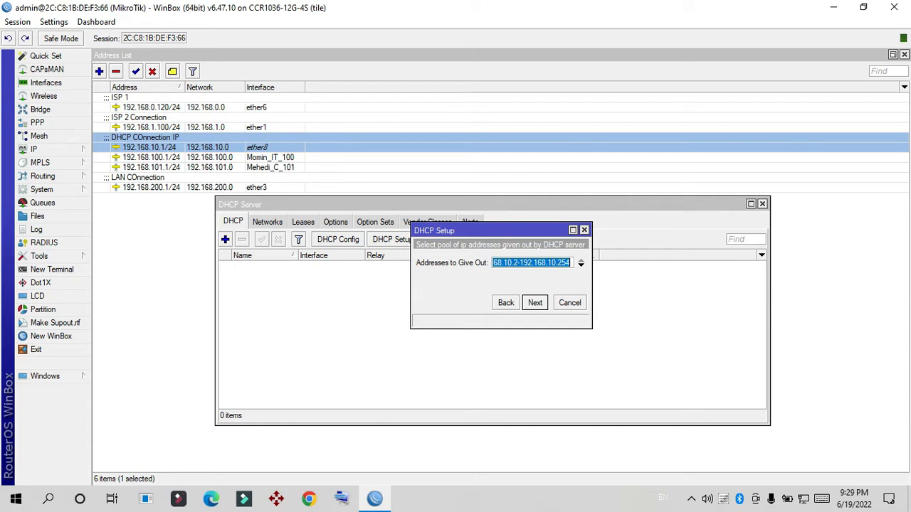
# Step: Set the range of addresses to give out to 192.168.10.2-192.168.10.250
pyautogui.click(512, 263)
pyautogui.press('Left')
pyautogui.press('Left')
pyautogui.press('Left')
pyautogui.press('Left')
pyautogui.press('Left')
pyautogui.press('Left')
pyautogui.press('Left')
pyautogui.press('Left')
pyautogui.press('Left')
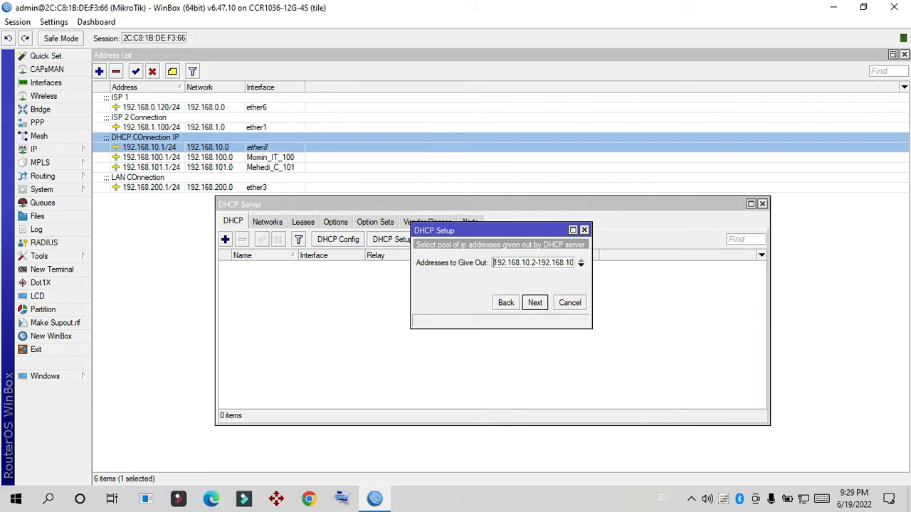
pyautogui.press('Right')
pyautogui.press('Right')
pyautogui.press('Right')
pyautogui.press('Right')
pyautogui.press('Right')
pyautogui.press('Right')
pyautogui.press('Right')
pyautogui.press('Right')
pyautogui.press('Right')
pyautogui.press('Right')
pyautogui.press('Right')
pyautogui.press('Right')
pyautogui.press('Right')
pyautogui.press('Right')
pyautogui.press('Right')
pyautogui.press('Right')
pyautogui.press('Right')
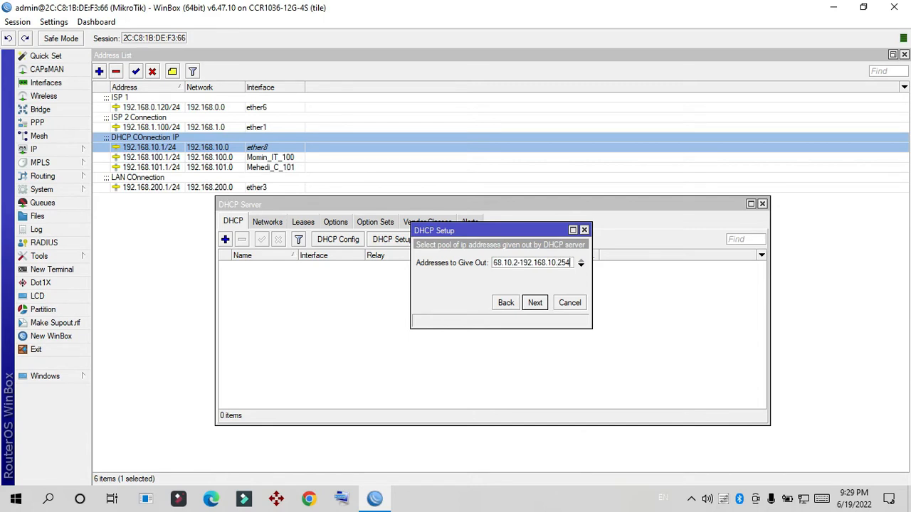
pyautogui.press('BackSpace')
pyautogui.write('0')
pyautogui.press('Return')
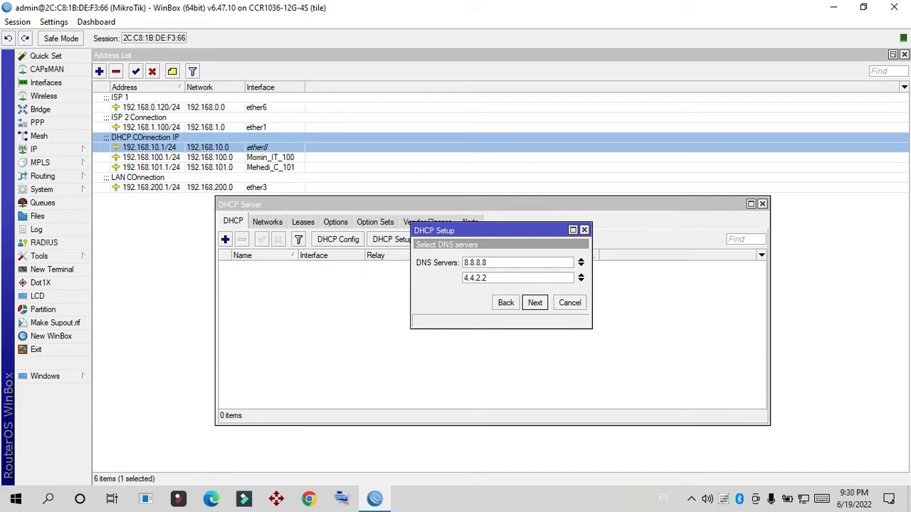
# Step: Accept the DNS servers 8.8.8.8 and 4.4.2.2, and finish the DHCP setup with a lease time of 00:01:00
pyautogui.press('Return')
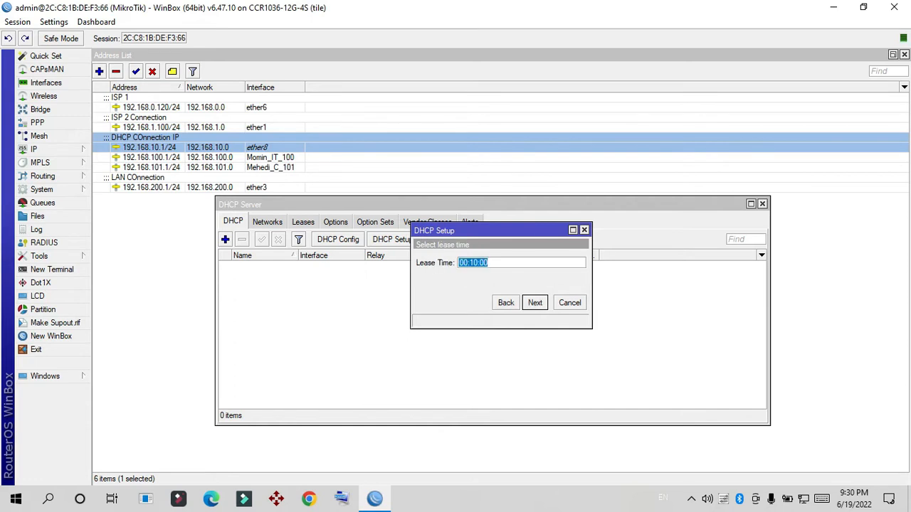
pyautogui.click(490, 263)
pyautogui.press('BackSpace')
pyautogui.press('BackSpace')
pyautogui.write('01')
pyautogui.press('Return')
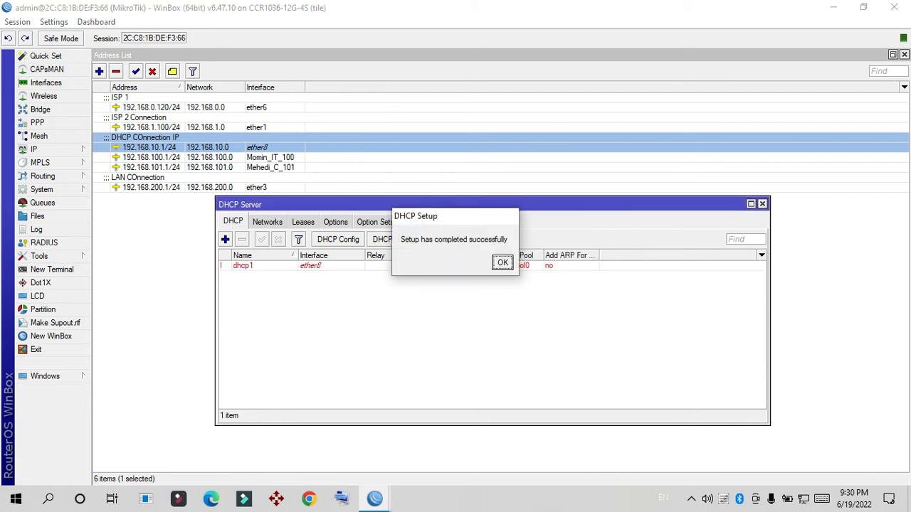
pyautogui.press('Return')
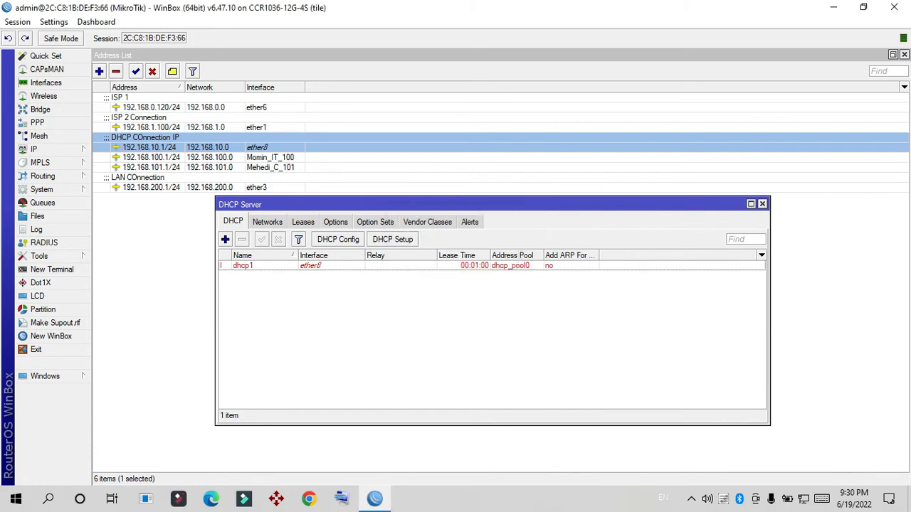
# Step: Open the router's interface list
pyautogui.click(45, 82)
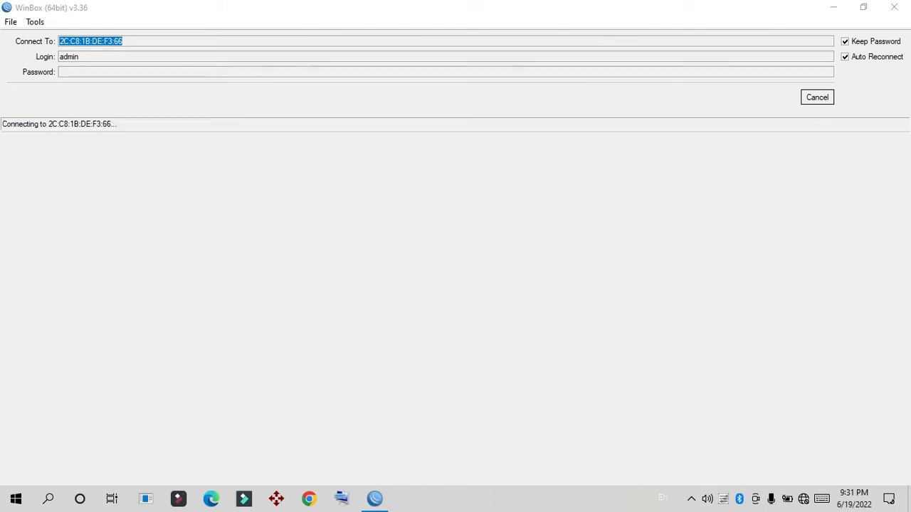
# Step: Open the properties of the PC's Ethernet adapter from the Windows network settings
pyautogui.rightClick(803, 499)
pyautogui.click(800, 479)
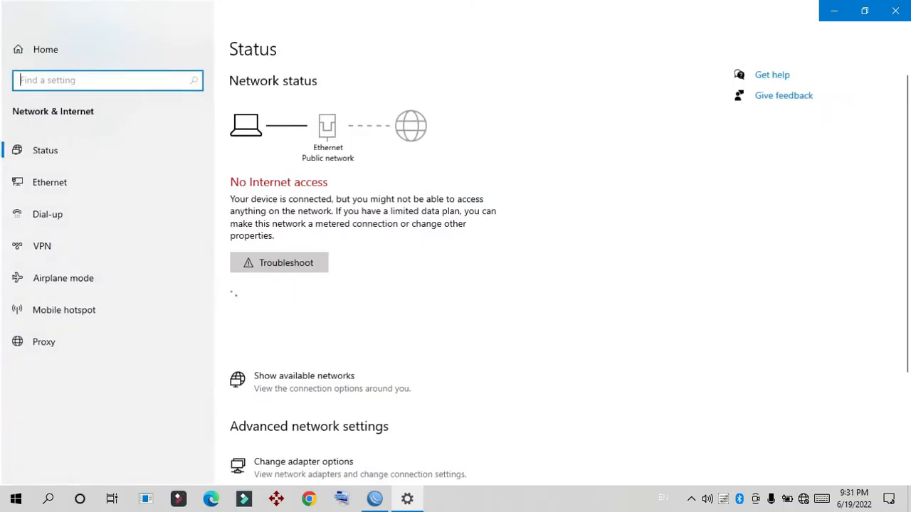
pyautogui.click(48, 182)
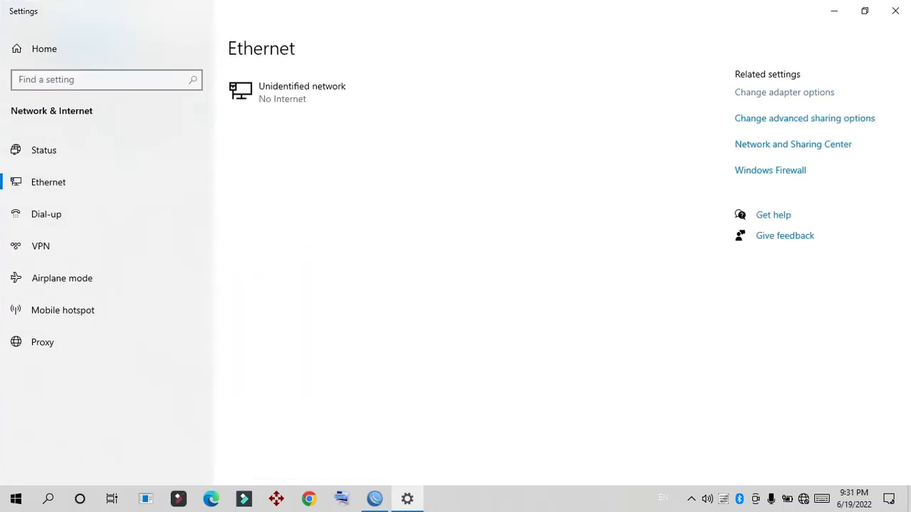
pyautogui.click(784, 92)
pyautogui.doubleClick(242, 121)
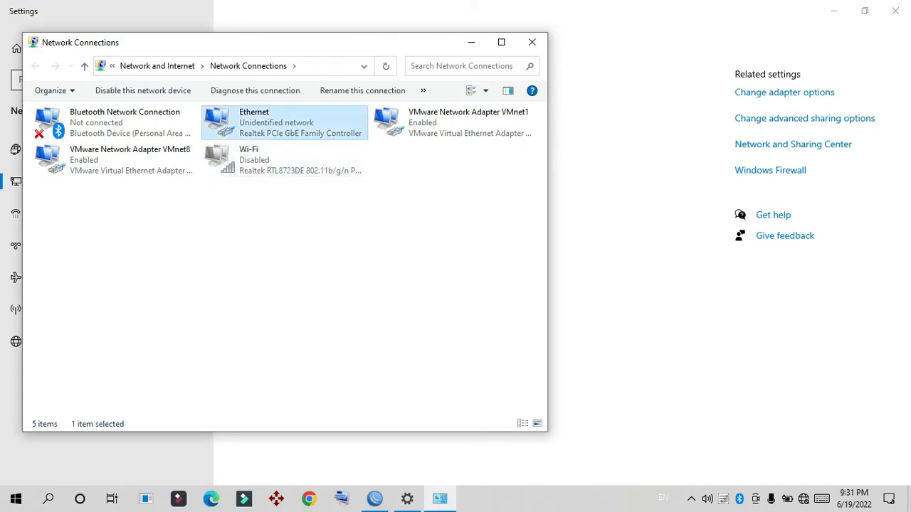
pyautogui.click(376, 359)
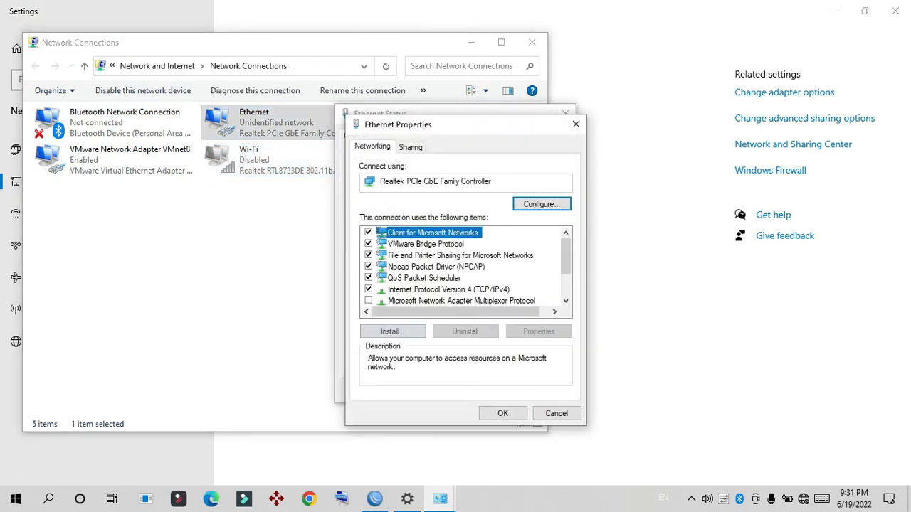
# Step: Set the adapter's Internet Protocol Version 4 to obtain the IP address and DNS server address automatically, and close the adapter dialogs
pyautogui.doubleClick(448, 288)
pyautogui.click(392, 257)
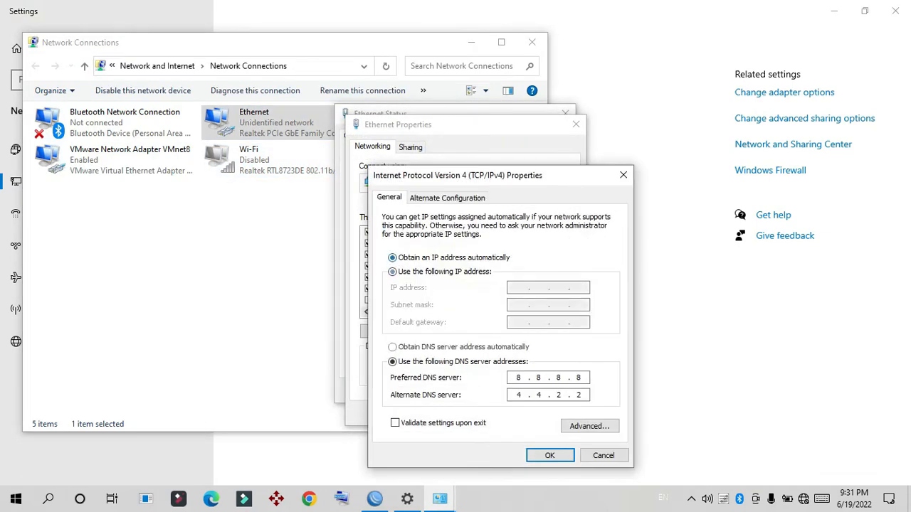
pyautogui.click(392, 347)
pyautogui.click(550, 455)
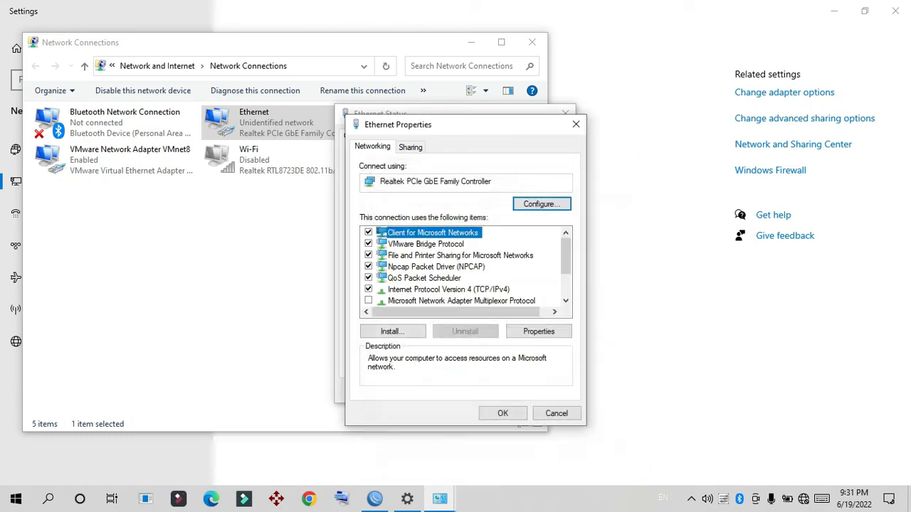
pyautogui.click(503, 413)
pyautogui.click(546, 390)
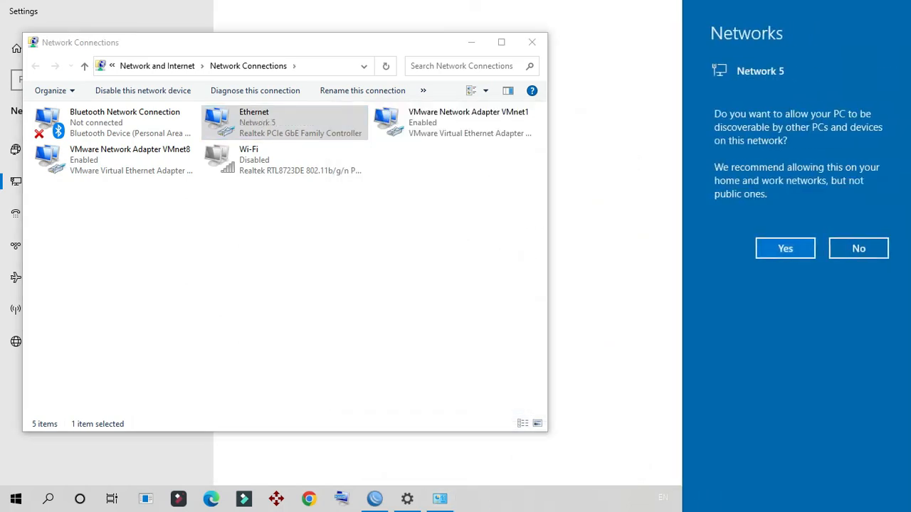
# Step: Decline making the PC discoverable on Network 5, and close the Network Connections and Settings windows
pyautogui.click(855, 249)
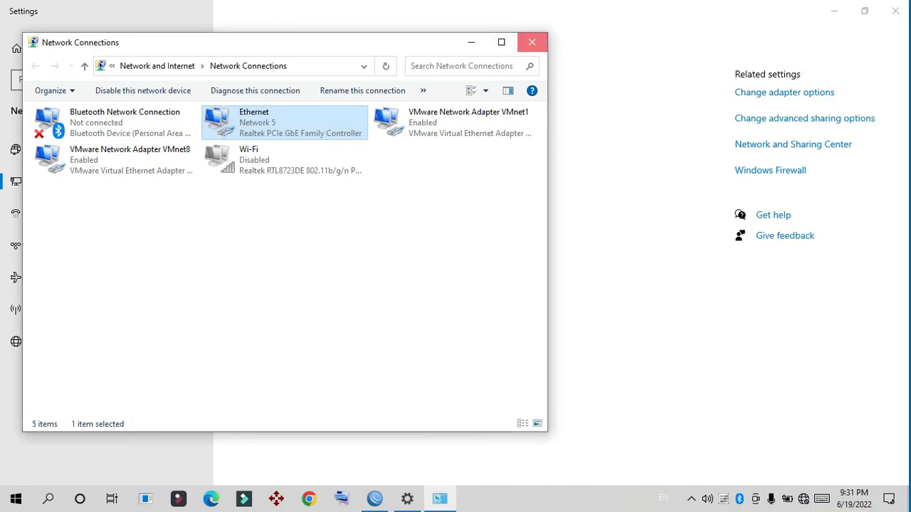
pyautogui.click(532, 42)
pyautogui.click(895, 11)
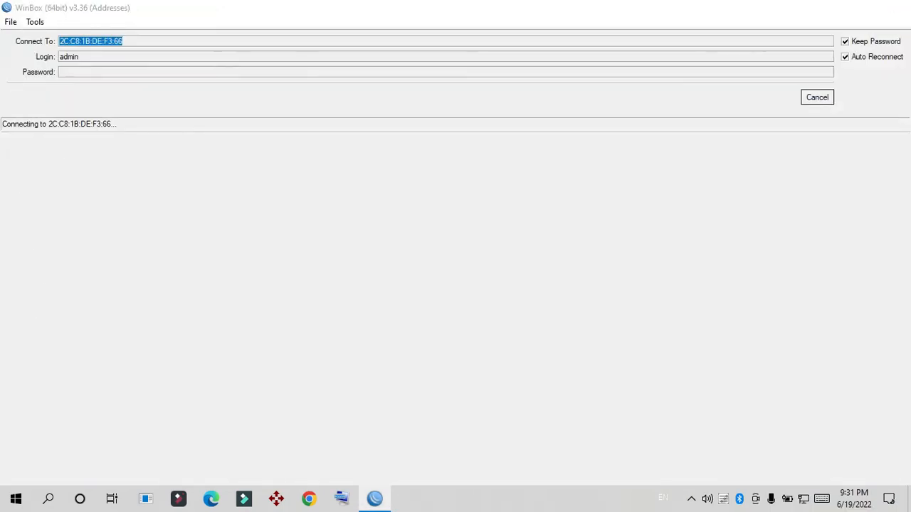
# Step: Minimize WinBox and open the Ethernet adapter's status from the Windows network settings
pyautogui.click(834, 7)
pyautogui.rightClick(804, 499)
pyautogui.click(800, 480)
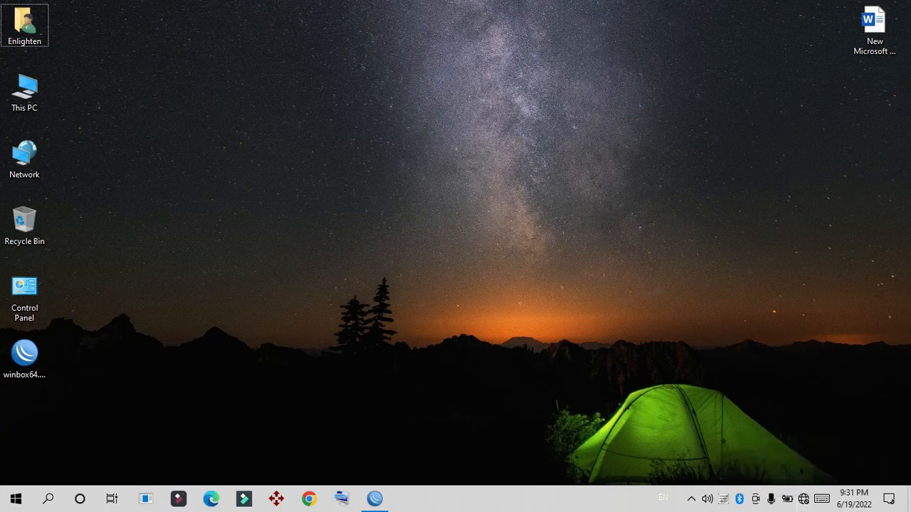
pyautogui.rightClick(804, 499)
pyautogui.click(799, 482)
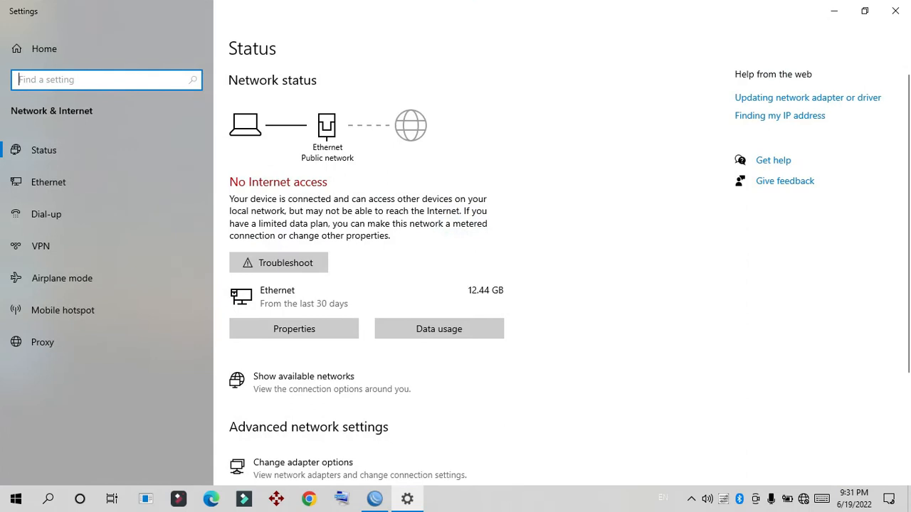
pyautogui.scroll(-3, 356, 299)
pyautogui.click(304, 299)
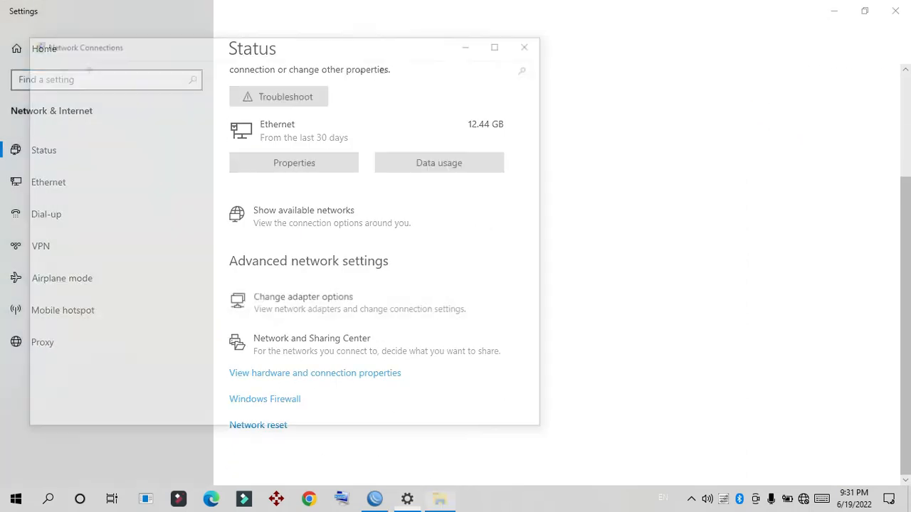
pyautogui.doubleClick(245, 121)
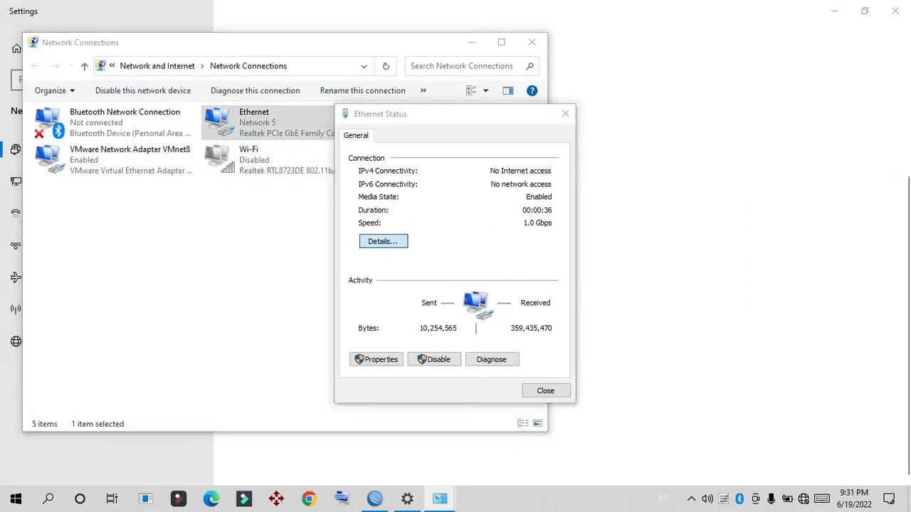
# Step: Show the Ethernet connection details and examine the IPv4 DHCP server, default gateway and IPv4 address
pyautogui.click(383, 241)
pyautogui.click(403, 289)
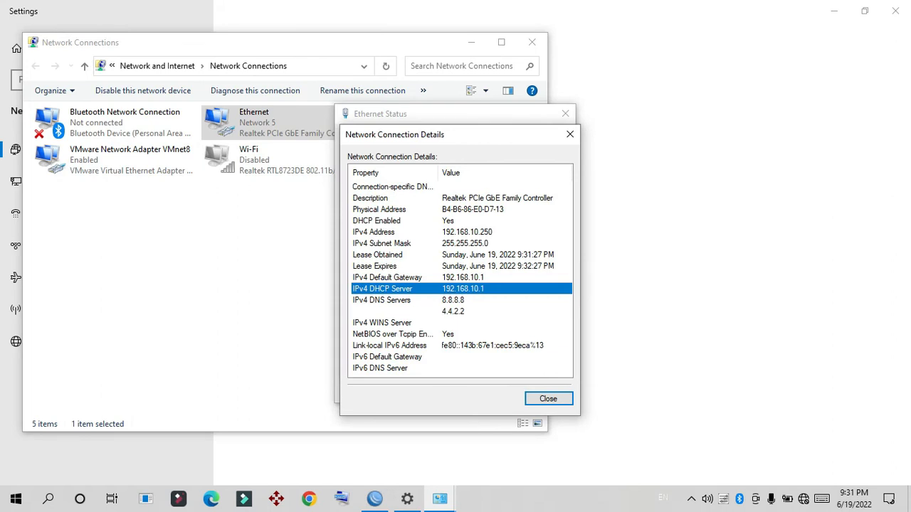
pyautogui.click(403, 278)
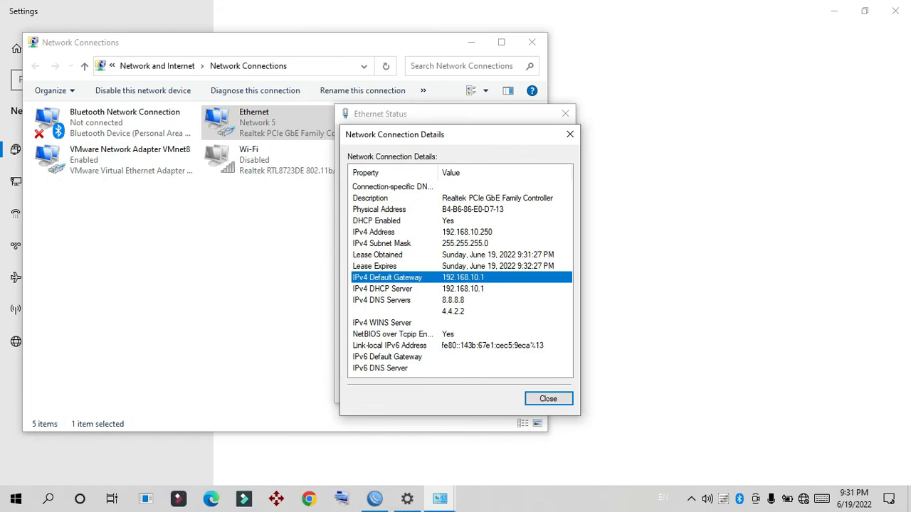
pyautogui.click(403, 232)
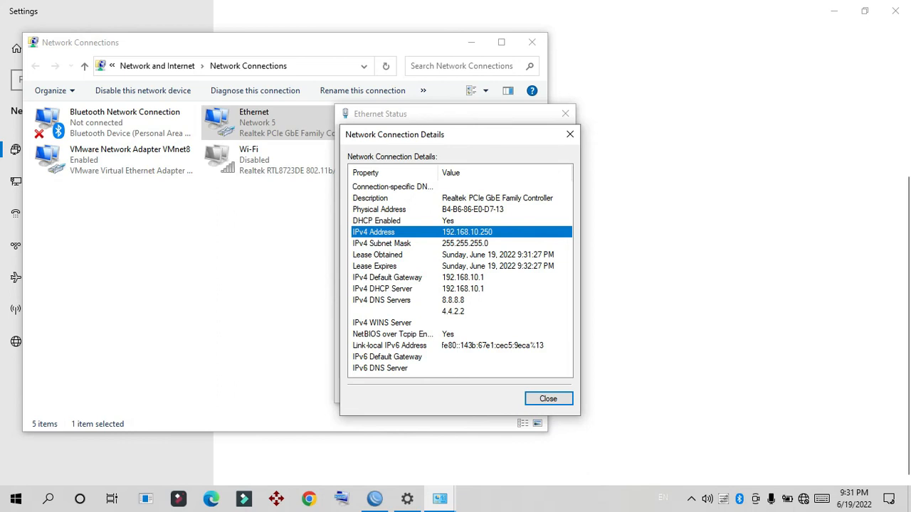
# Step: Switch to WinBox, cancel the pending connection and connect as admin to the MikroTik neighbor at 192.168.10.1
pyautogui.click(375, 499)
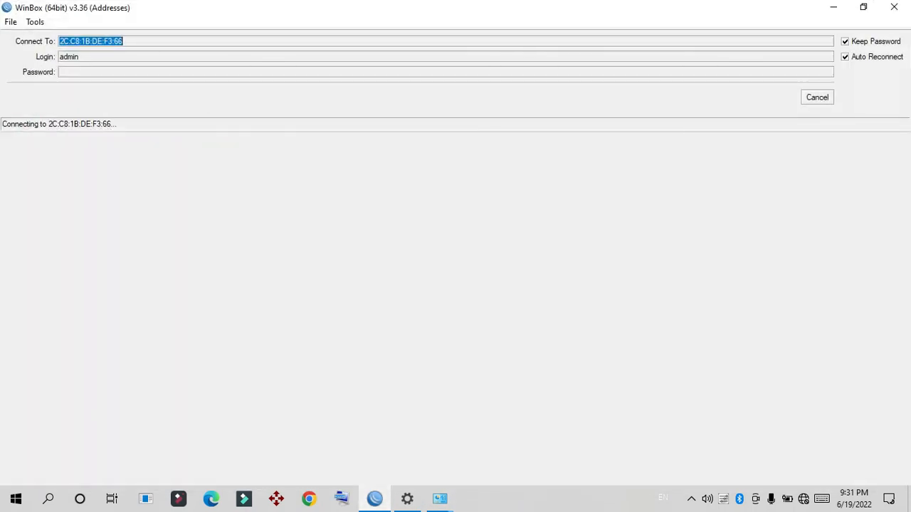
pyautogui.click(817, 97)
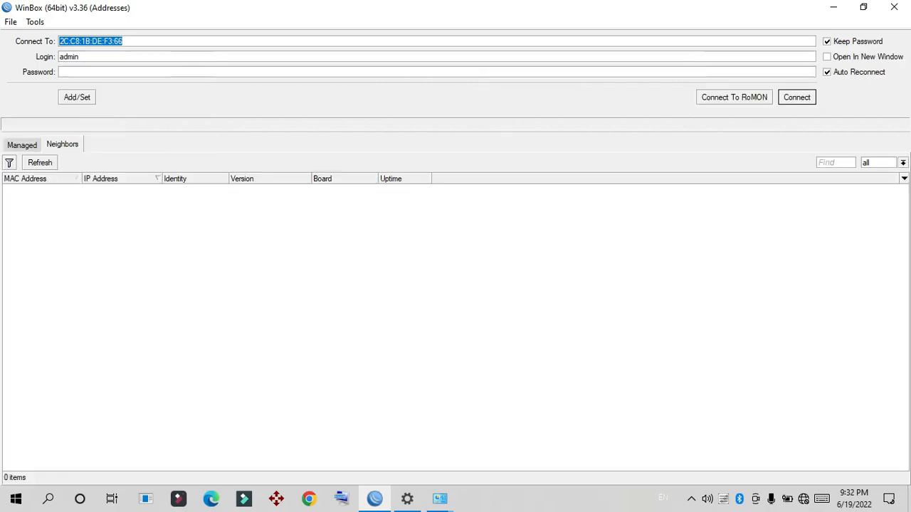
pyautogui.click(34, 189)
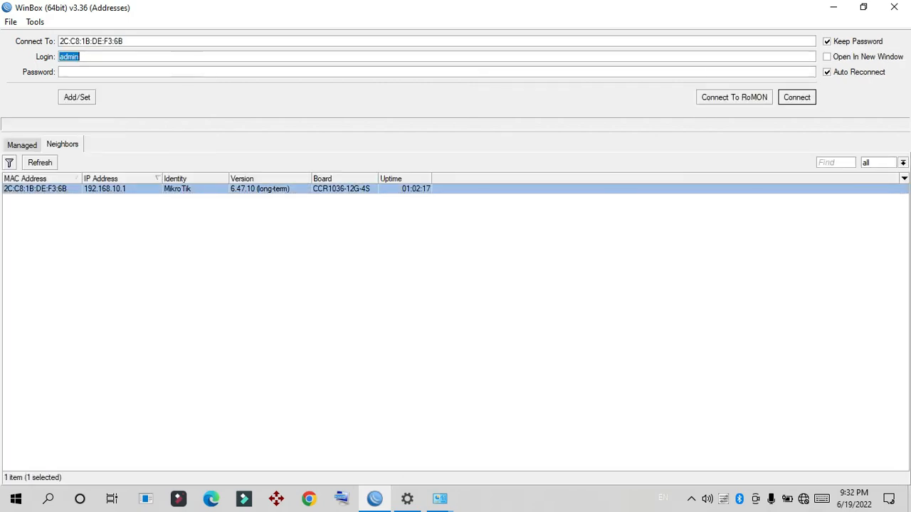
pyautogui.click(797, 98)
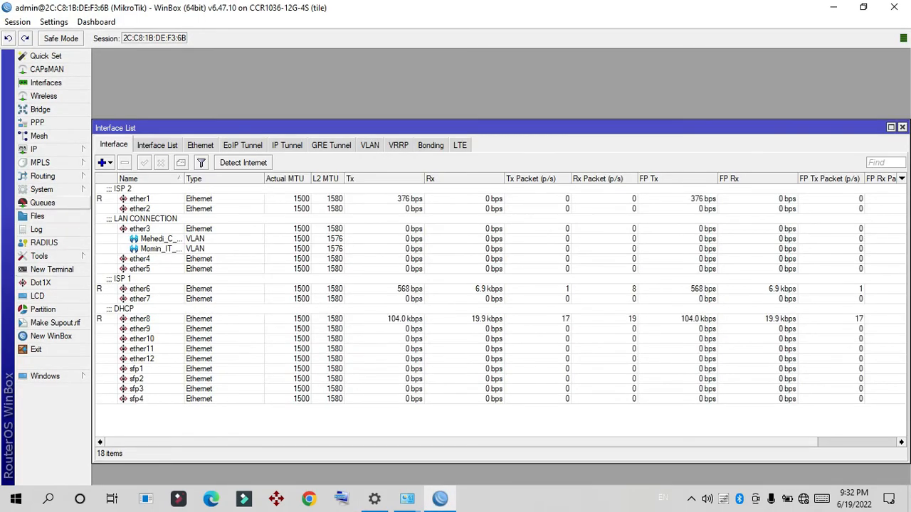
# Step: Open the router's route list and IP address list, and select the DHCP connection address on ether8
pyautogui.click(33, 149)
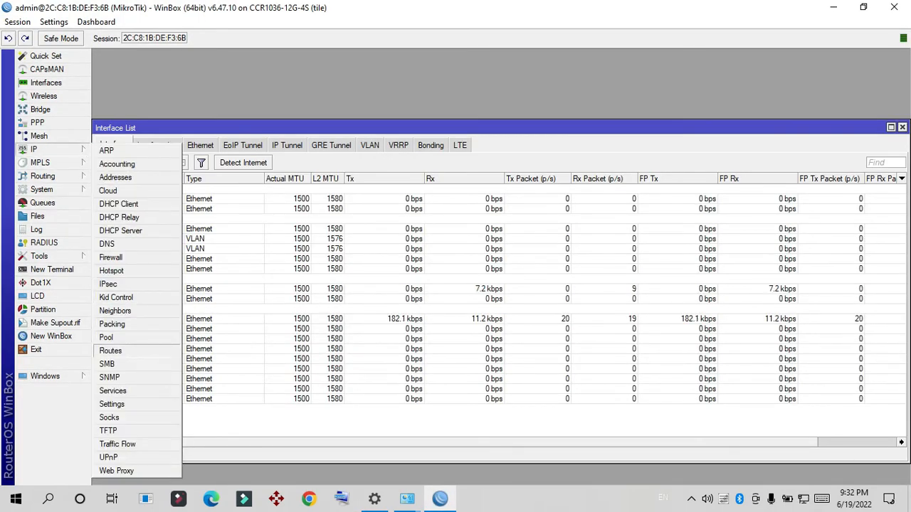
pyautogui.click(110, 351)
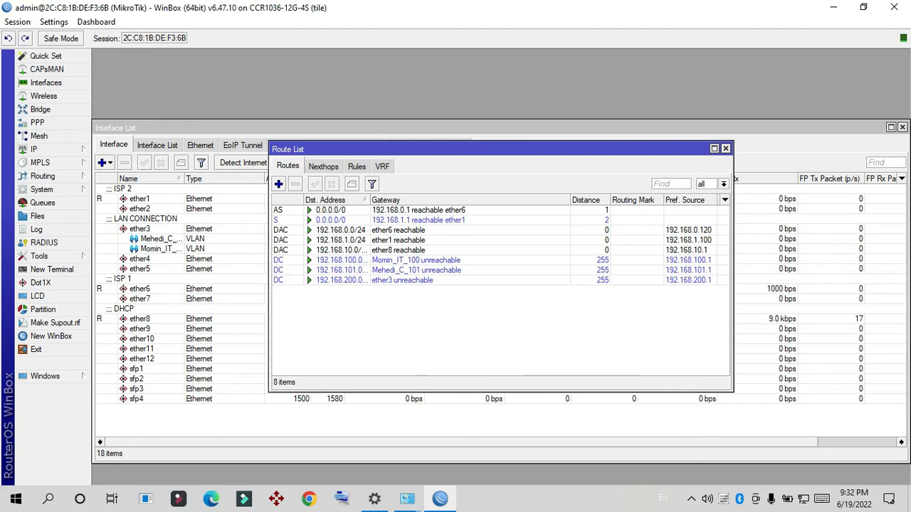
pyautogui.click(43, 149)
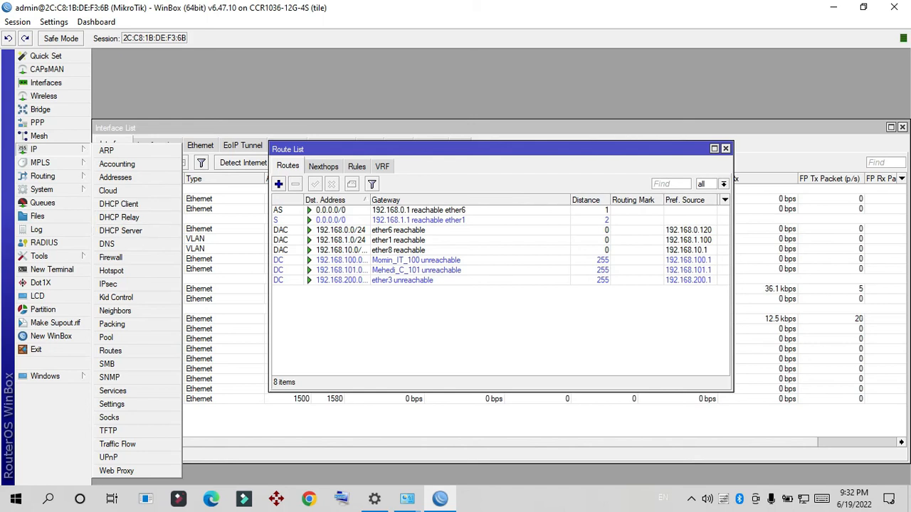
pyautogui.click(115, 178)
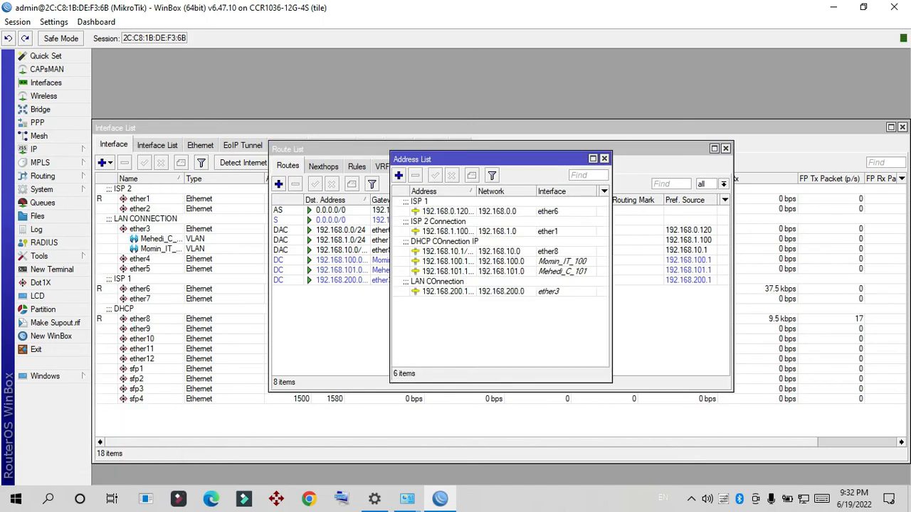
pyautogui.click(449, 251)
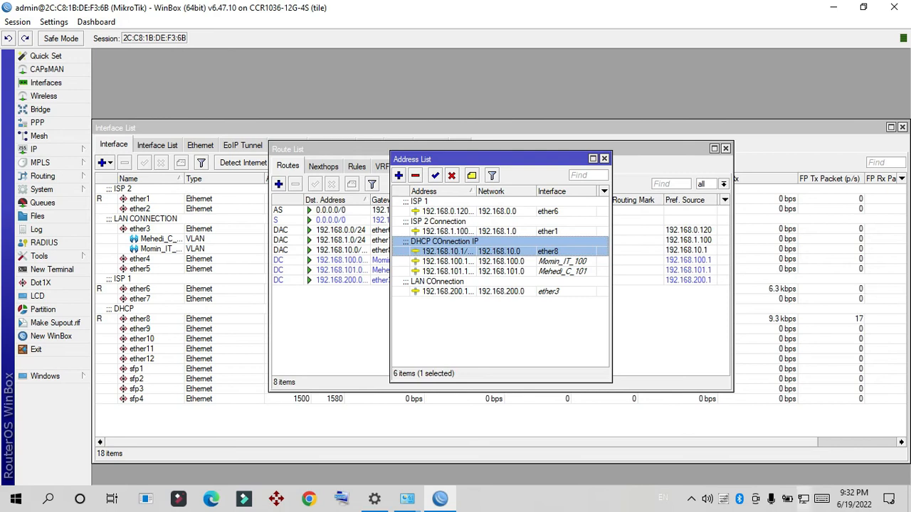
# Step: Return to the PC's Ethernet connection details through the Windows network settings and check the IPv4 address
pyautogui.rightClick(803, 499)
pyautogui.click(797, 480)
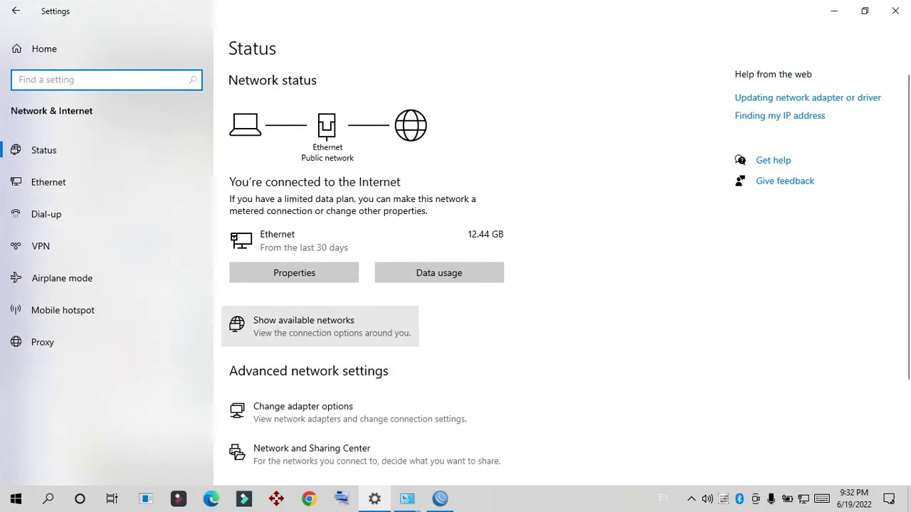
pyautogui.click(306, 409)
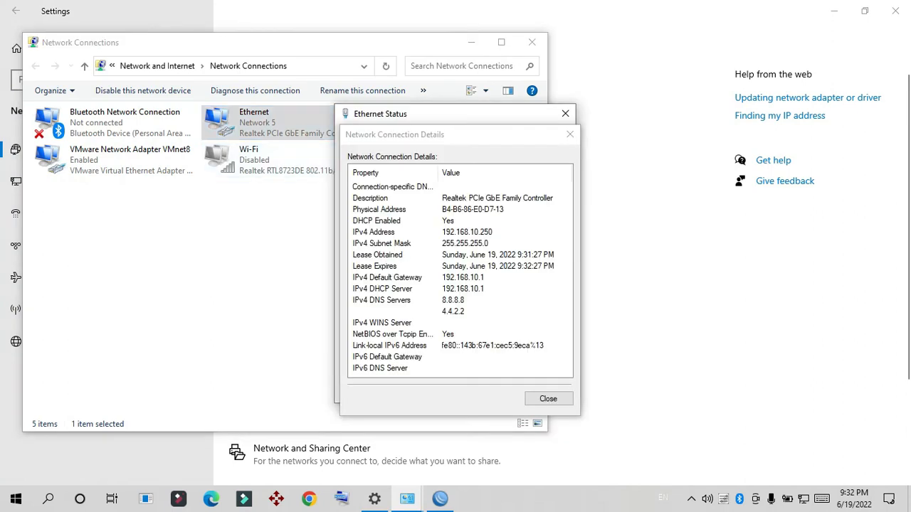
pyautogui.click(467, 232)
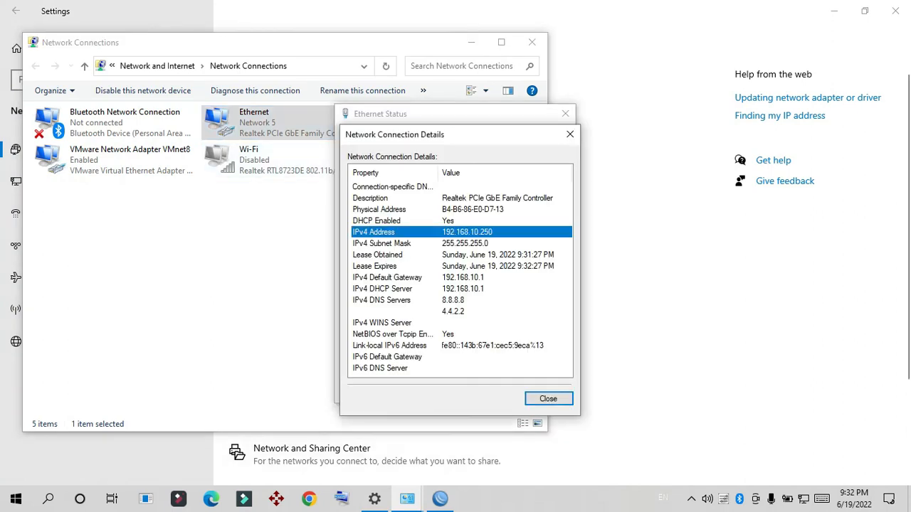
# Step: Ping 8.8.8.8 from a Windows command prompt to test internet access, and close the prompt
pyautogui.press('super+r')
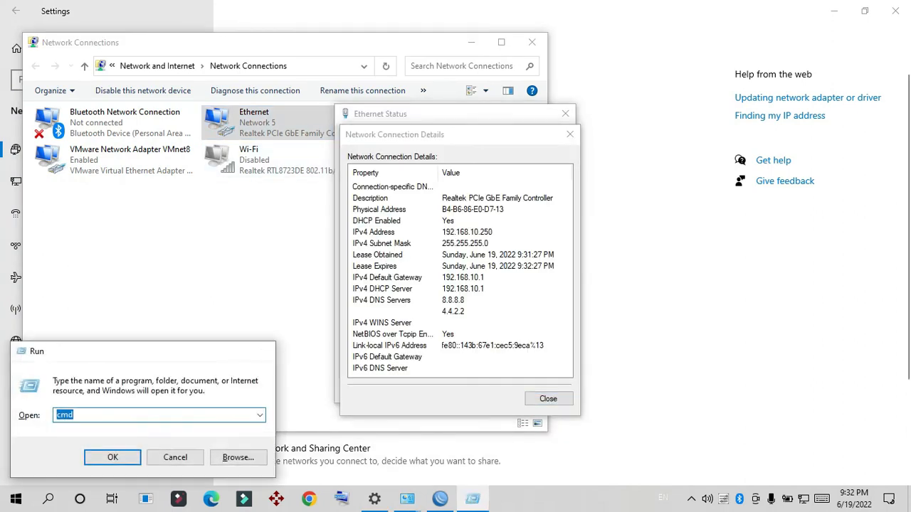
pyautogui.press('Return')
pyautogui.write('ping 8')
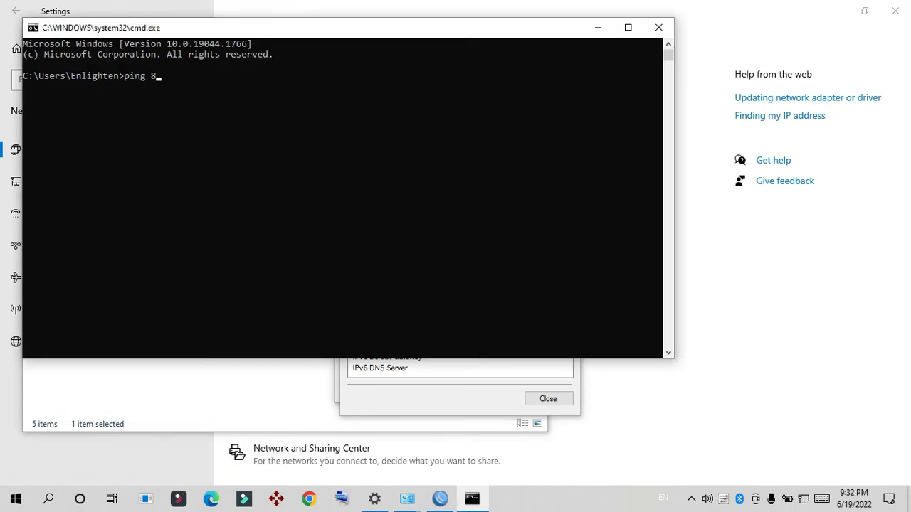
pyautogui.write('.8.8')
pyautogui.press('Return')
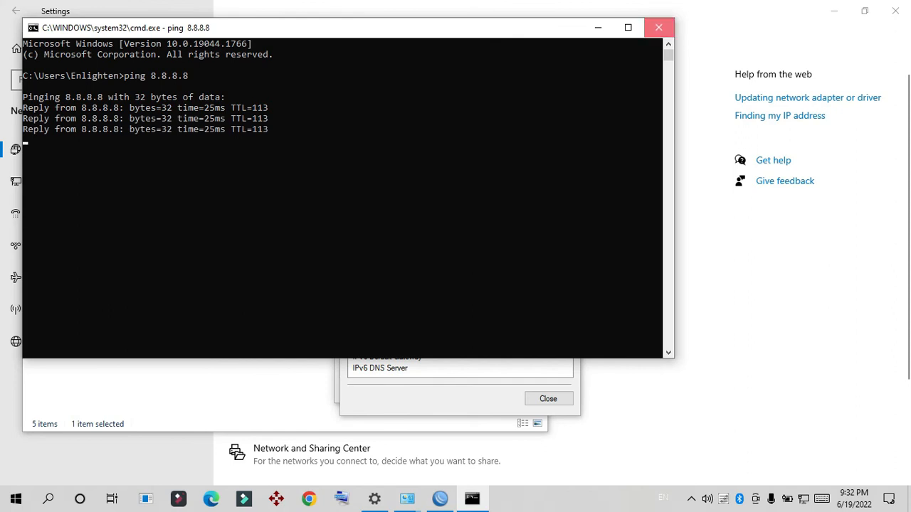
pyautogui.click(658, 28)
# Step: Switch back to WinBox and bring the interface list to the front
pyautogui.click(440, 499)
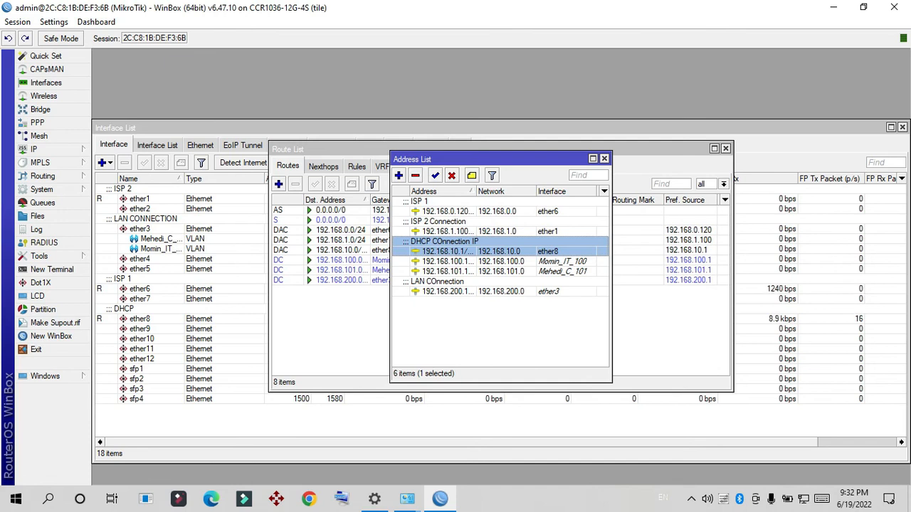
pyautogui.click(498, 128)
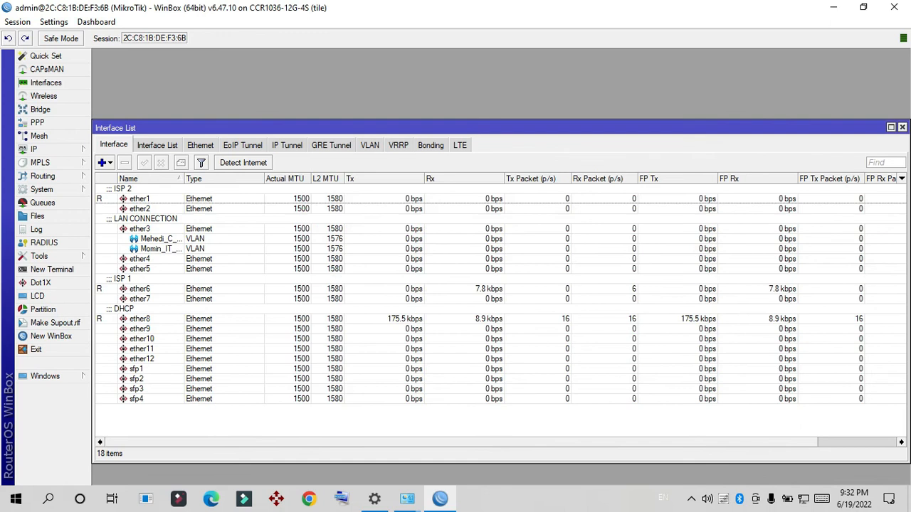